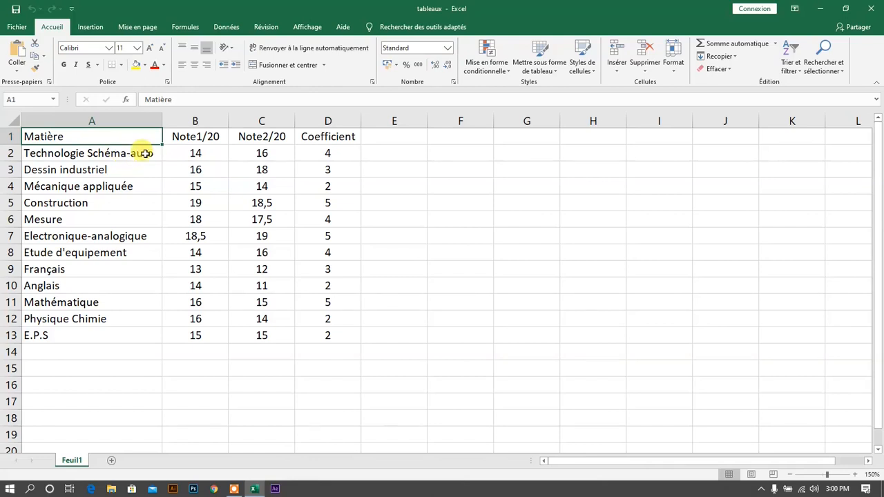
left_click(180, 136)
left_click(246, 138)
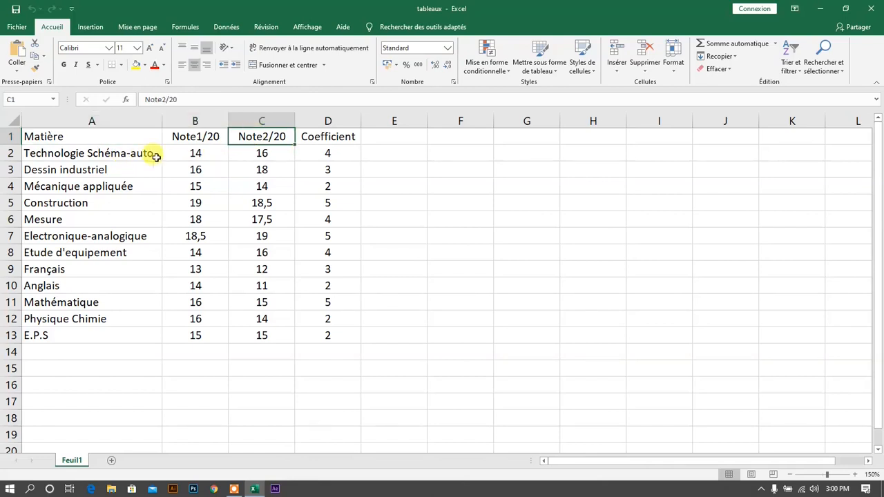
left_click(125, 134)
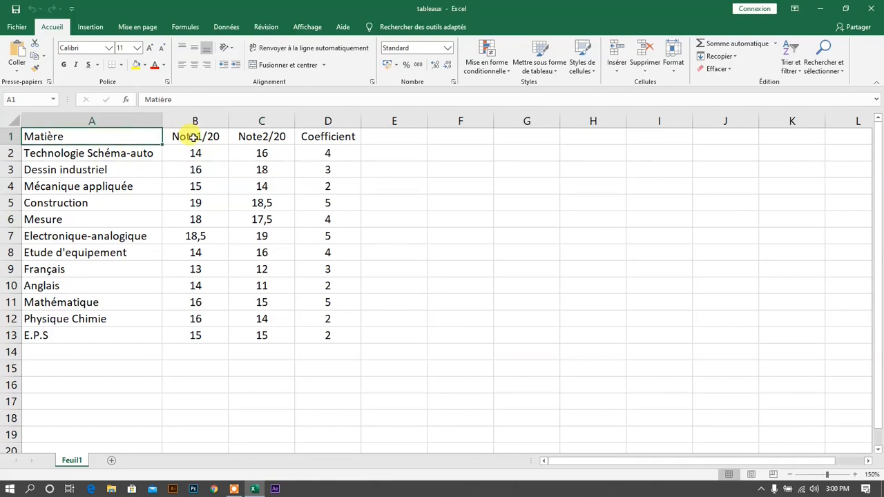
left_click(192, 136)
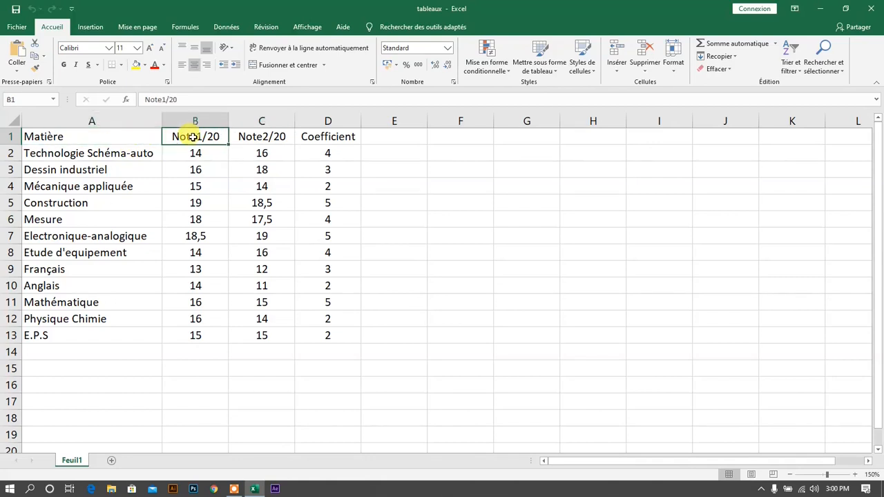
left_click(102, 140)
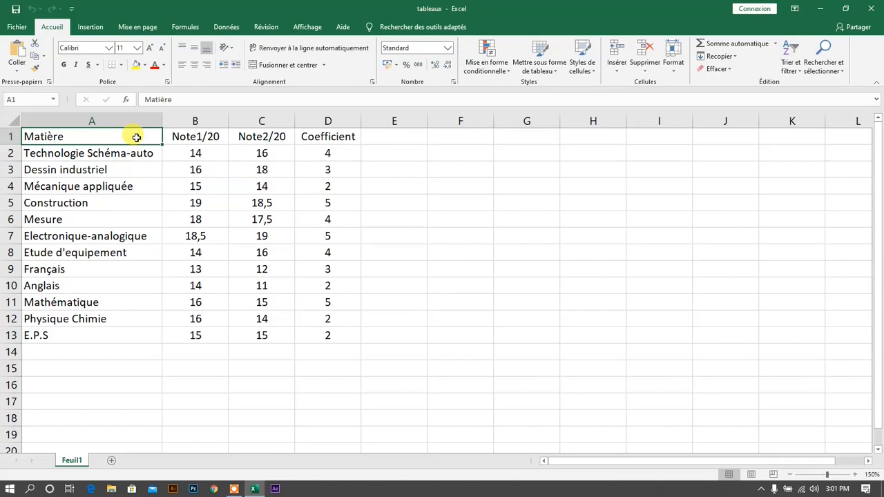
Set the font of the header cells A1:D1 to Adobe Gothic Std B.
left_click_drag(136, 136, 323, 143)
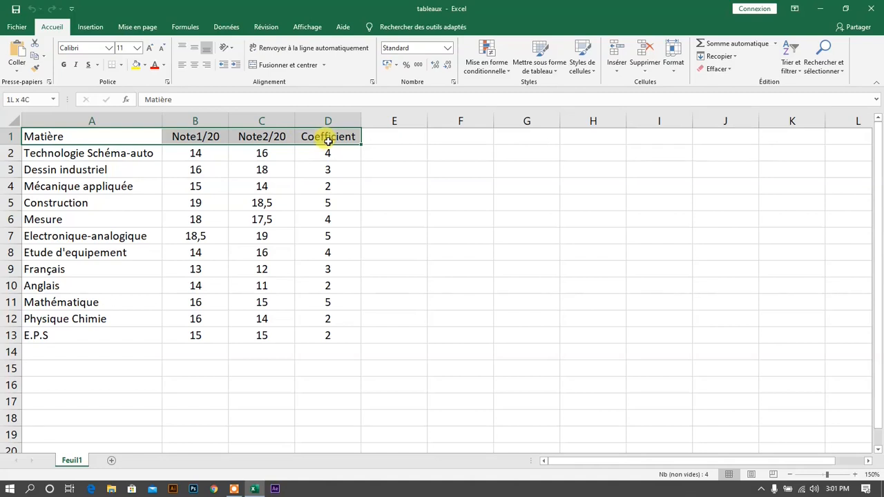
left_click_drag(328, 138, 322, 138)
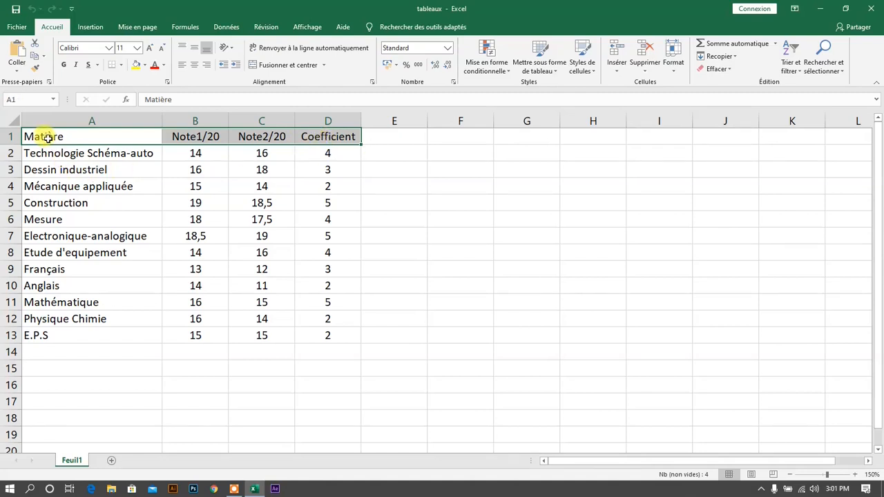
left_click_drag(94, 143, 339, 138)
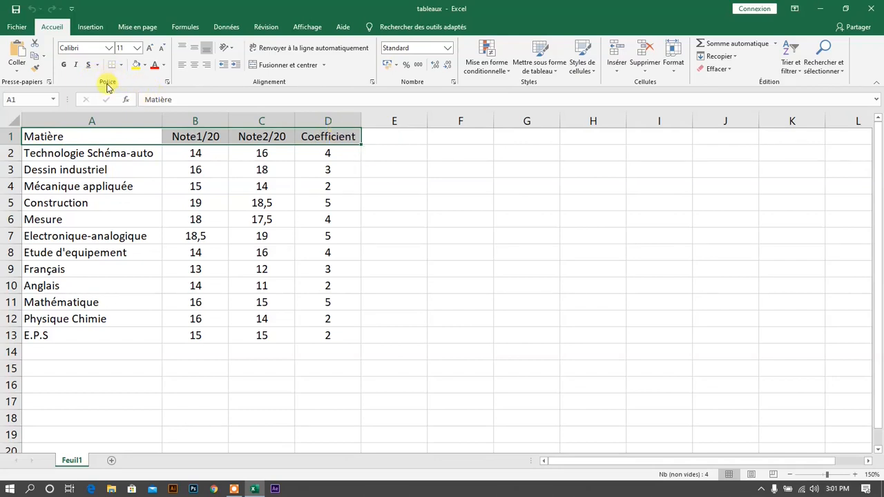
left_click(109, 48)
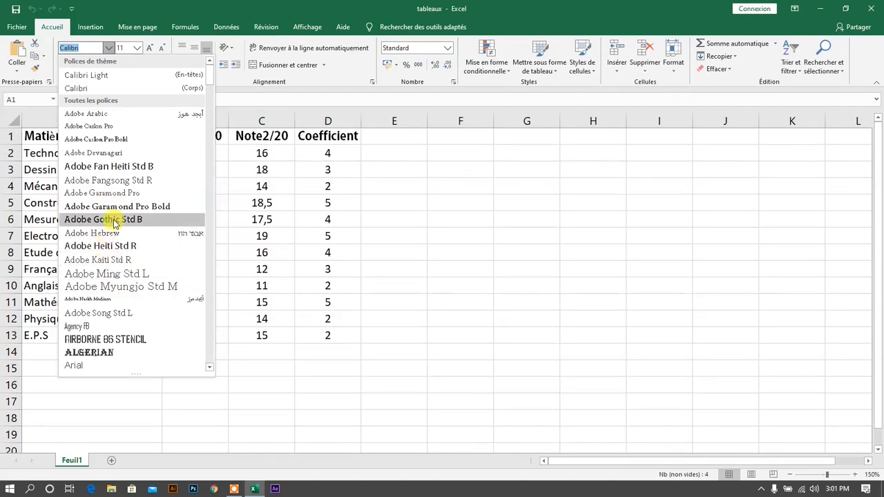
left_click(115, 221)
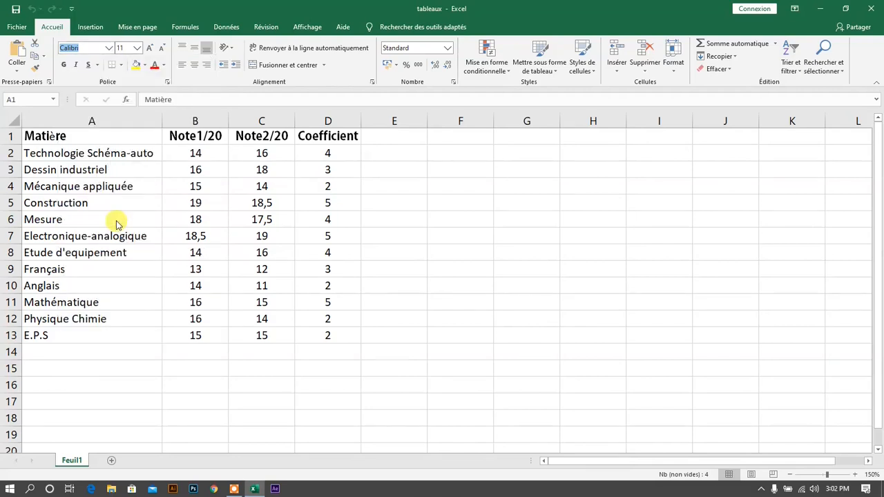
Try bold, italic and underline formatting on the header cells A1:D1.
left_click_drag(42, 136, 328, 136)
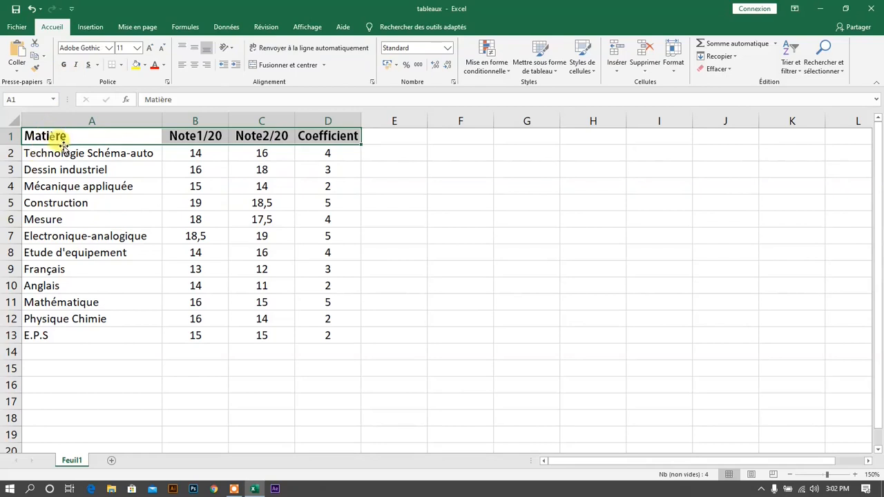
left_click(76, 64)
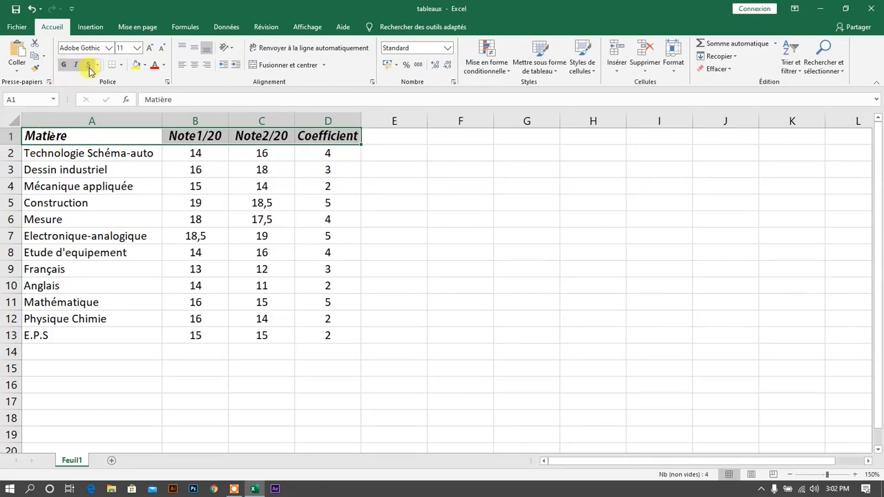
left_click(89, 66)
left_click(99, 65)
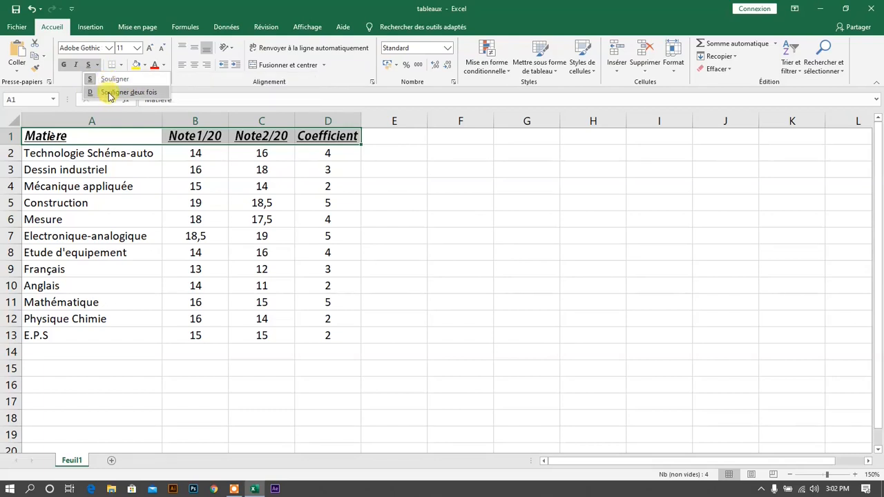
Remove the bold, italic and underline formatting from the header cells A1:D1.
left_click(67, 69)
left_click(75, 65)
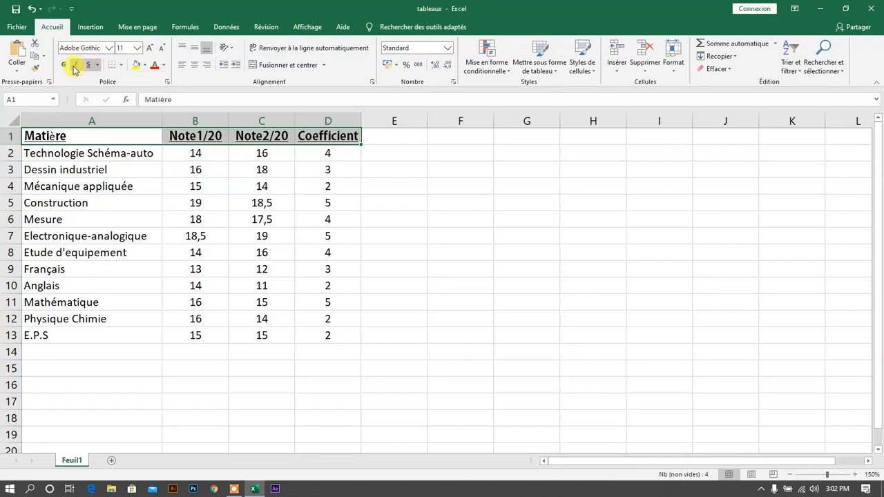
left_click(89, 66)
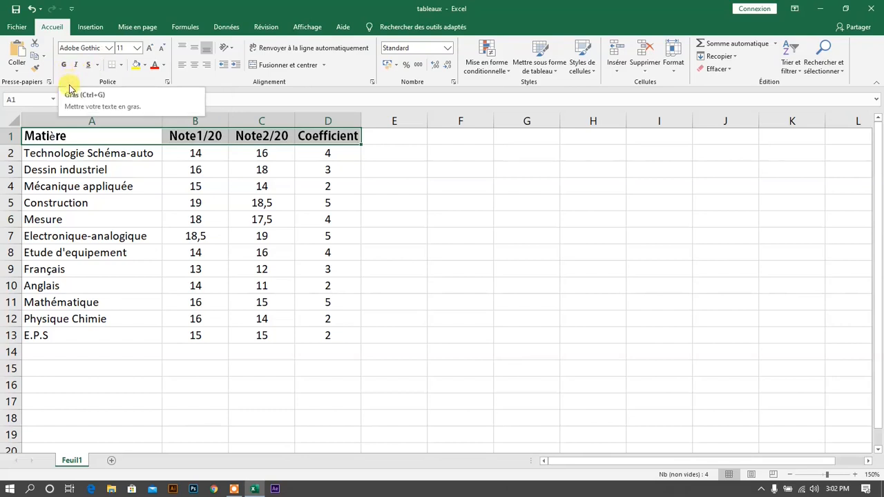
Make the Technologie Schéma-auto text in cell A2 bold and italic.
left_click(76, 154)
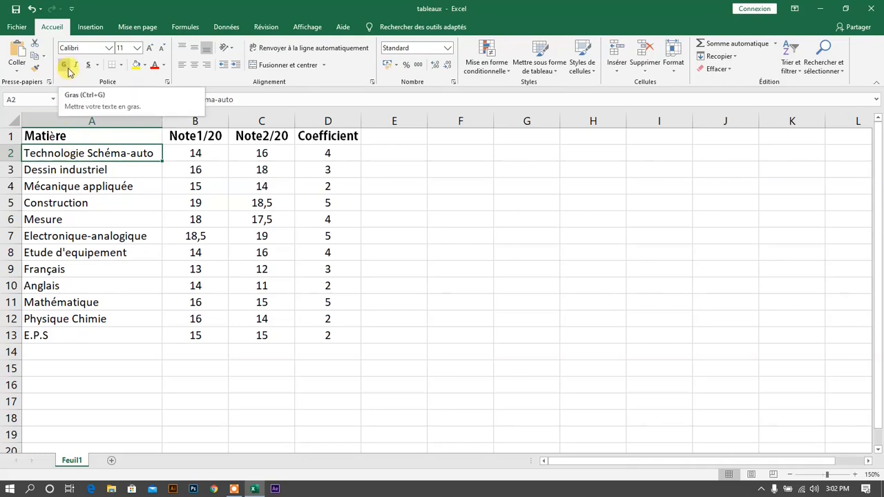
key("ctrl+g")
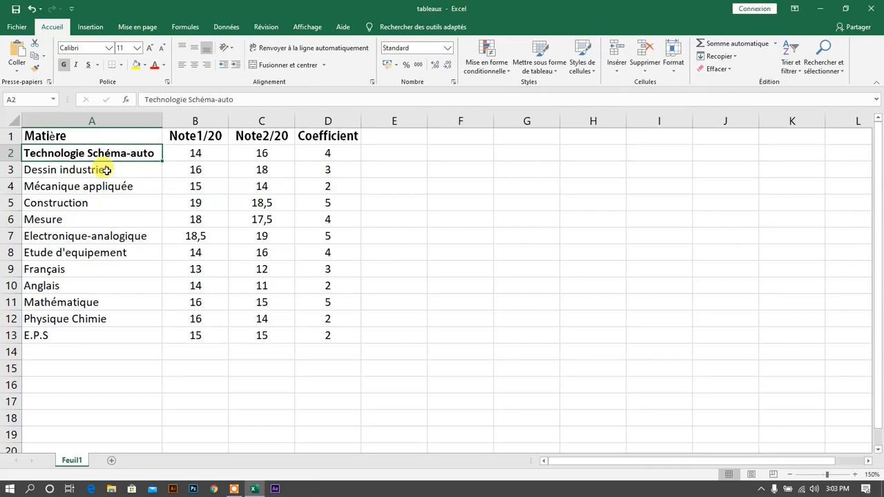
key("ctrl+i")
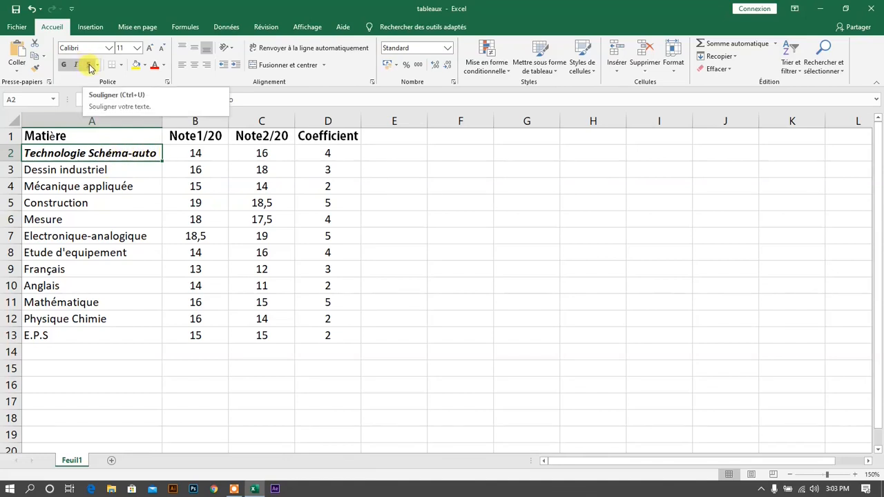
Underline the Dessin industriel text in cell A3 and set its font size to 18.
left_click(119, 173)
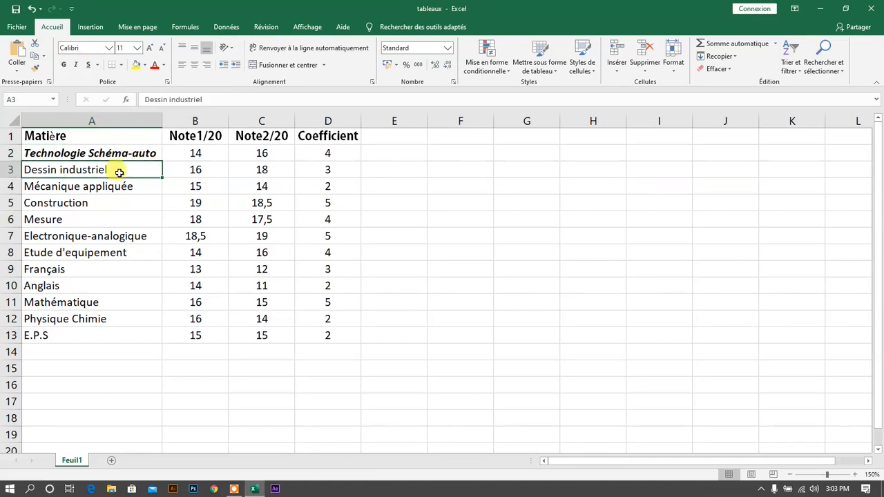
key("ctrl+u")
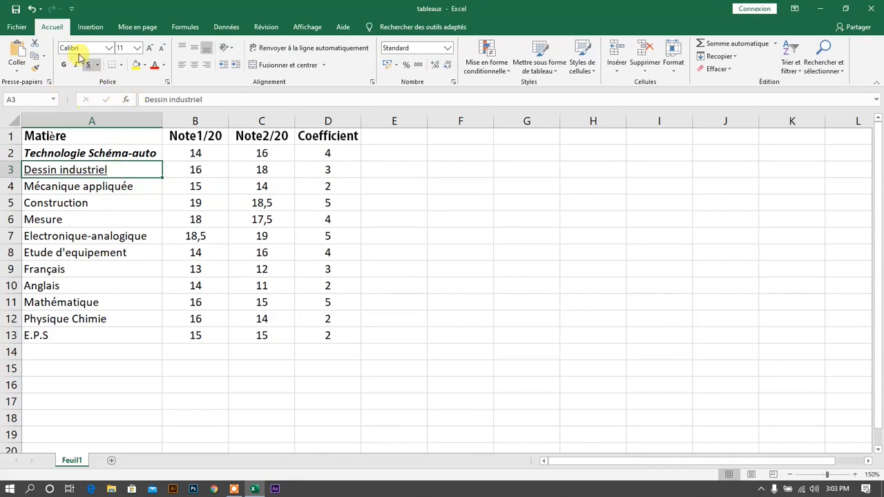
left_click(138, 48)
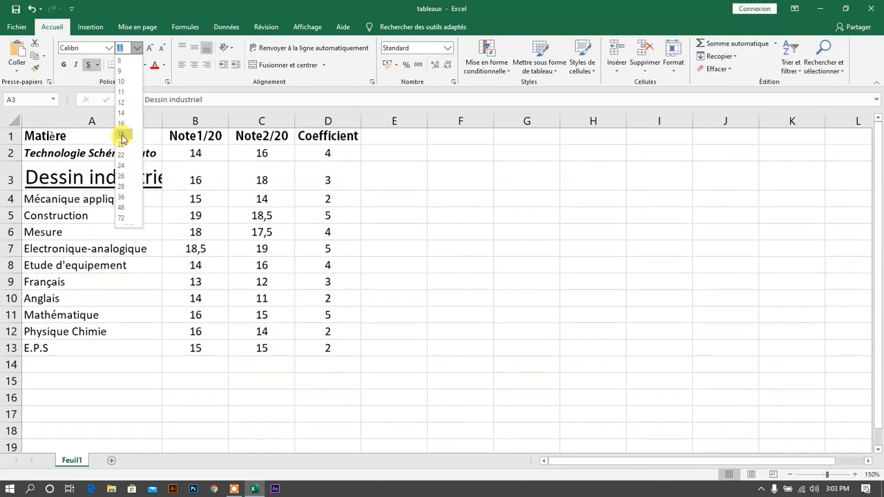
left_click(122, 134)
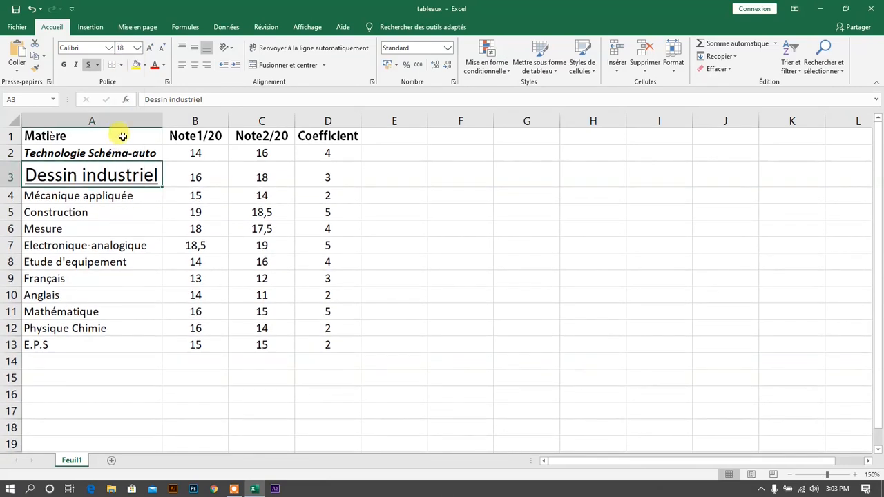
Set the font size of the Dessin industriel cell to the custom value 17.
left_click(137, 47)
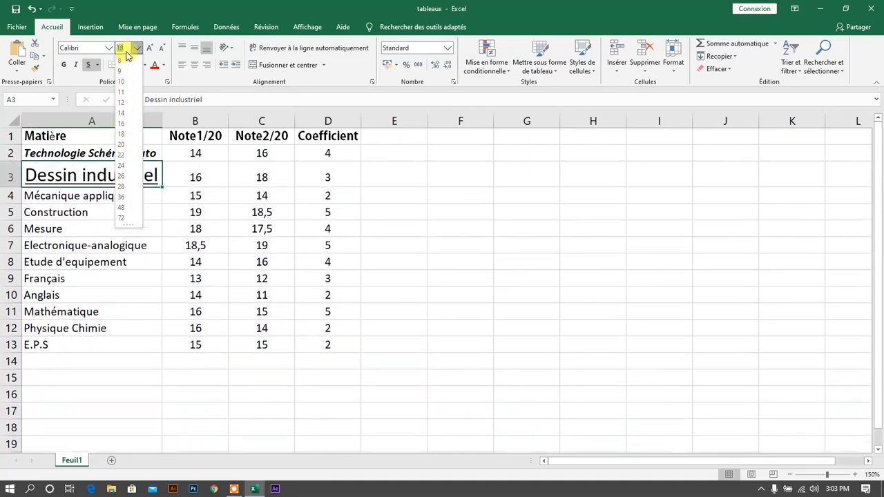
type("1")
left_click(142, 47)
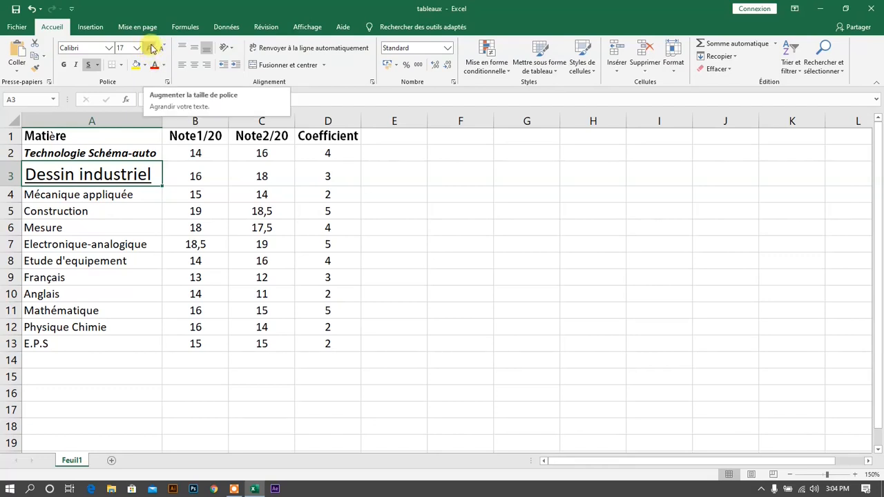
Increase the font size of the Dessin industriel cell in increments up to 48.
left_click(152, 49)
left_click(153, 48)
left_click(152, 48)
left_click(153, 48)
left_click(152, 49)
left_click(153, 48)
left_click(153, 49)
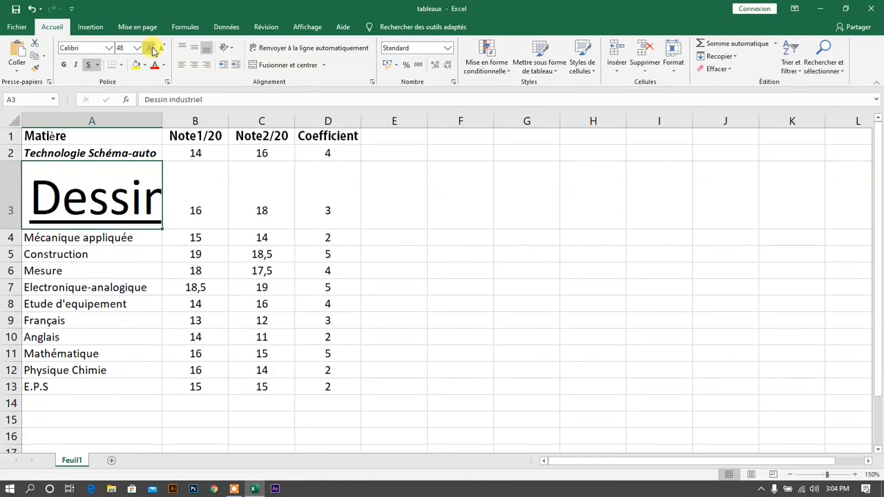
Decrease the font size of the Dessin industriel cell in increments down to 18.
left_click(160, 50)
left_click(162, 50)
left_click(162, 50)
left_click(163, 49)
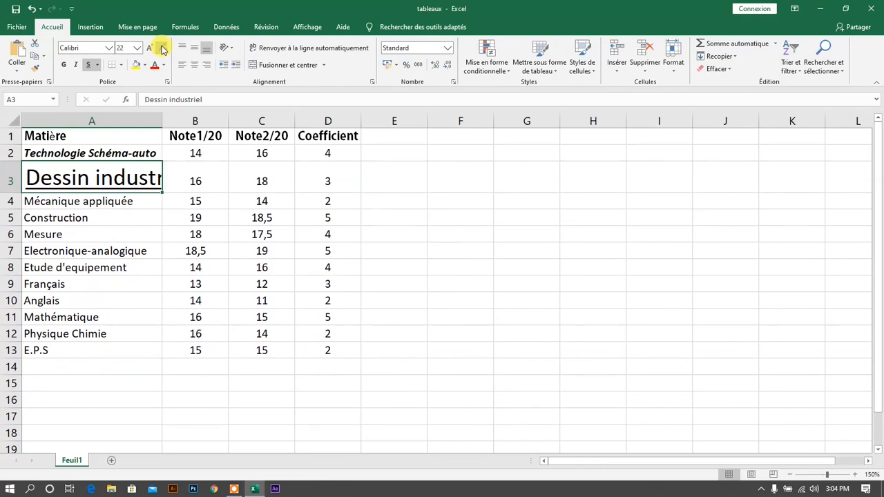
left_click(162, 49)
left_click(162, 49)
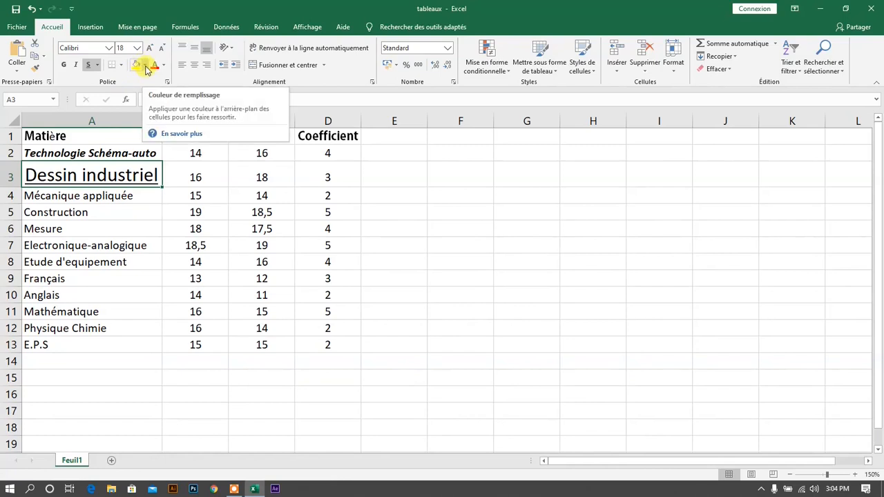
Examine the theme, standard and custom RGB fill colours available for the Dessin industriel cell.
left_click(146, 67)
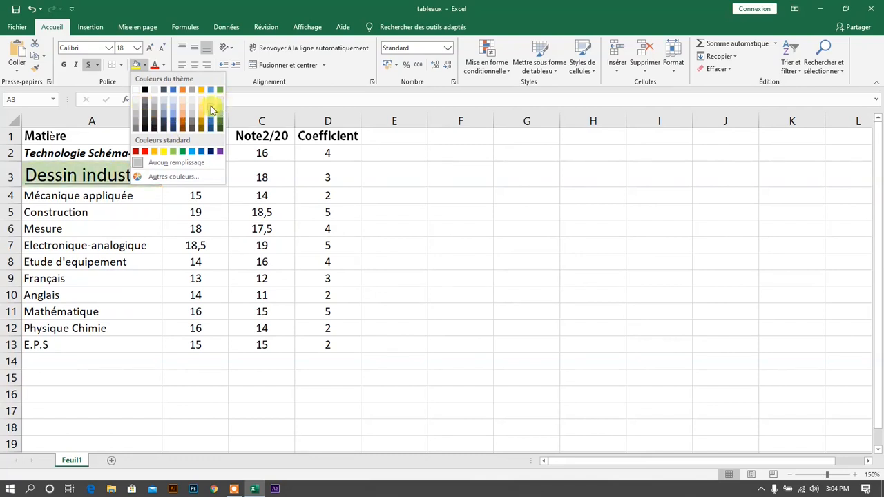
left_click(171, 178)
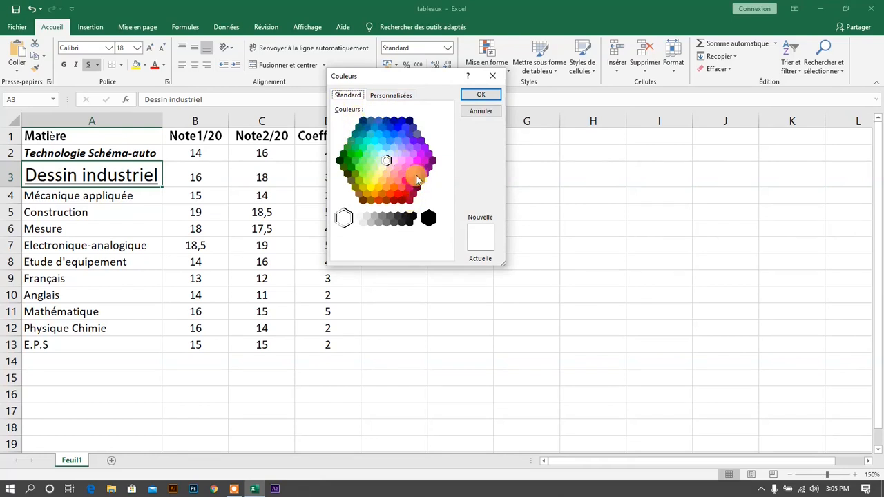
left_click(390, 95)
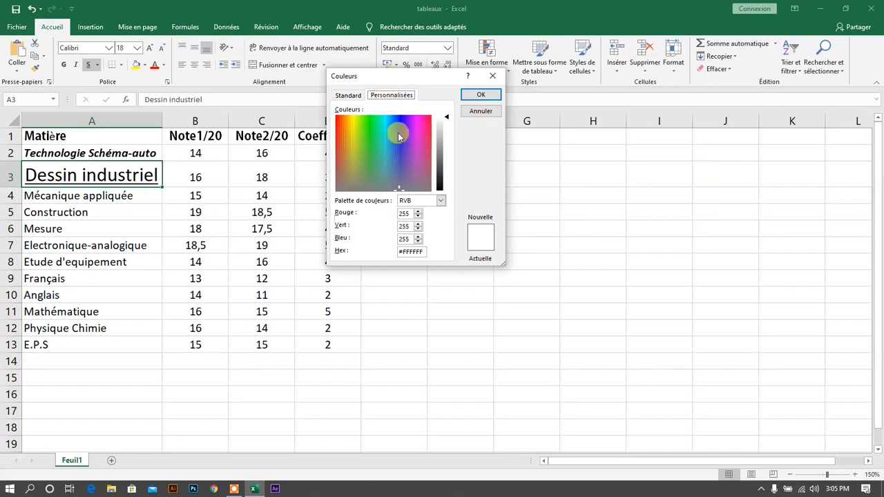
left_click_drag(397, 188, 372, 134)
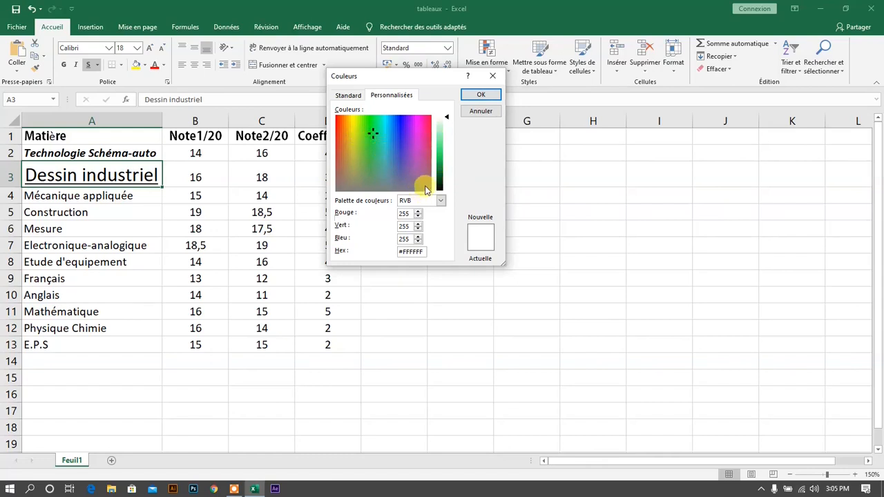
left_click(376, 145)
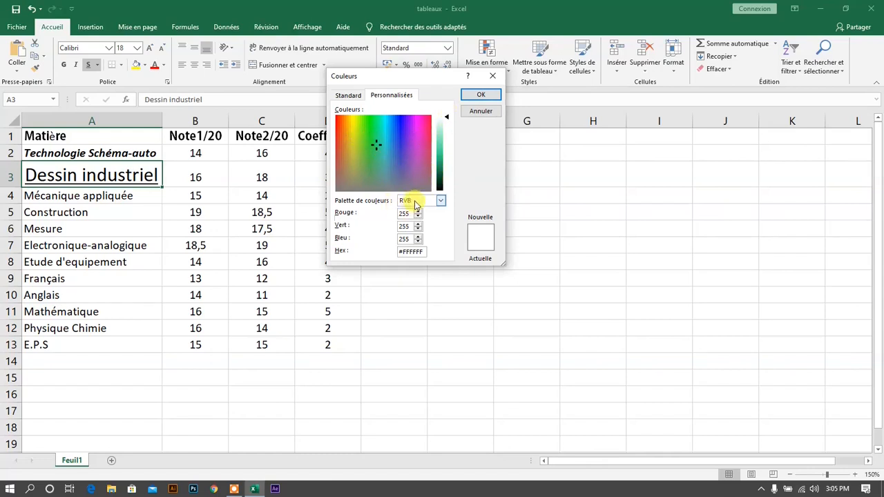
left_click(440, 200)
left_click(440, 201)
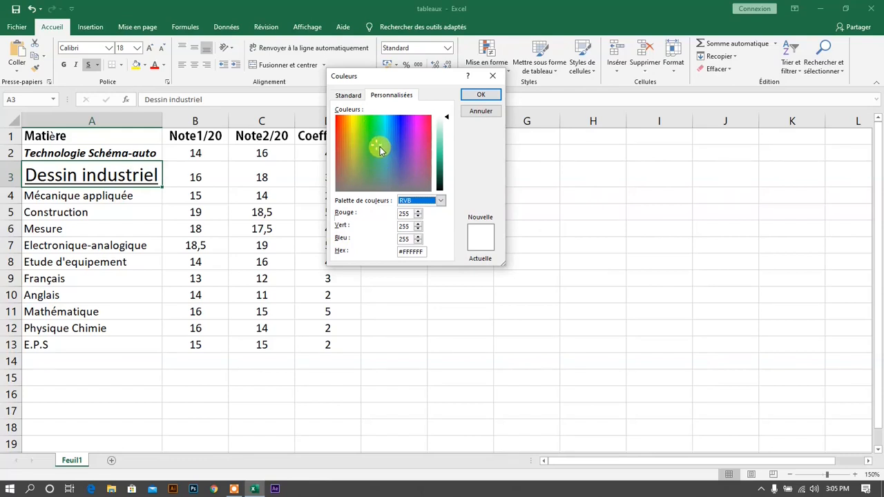
key("Escape")
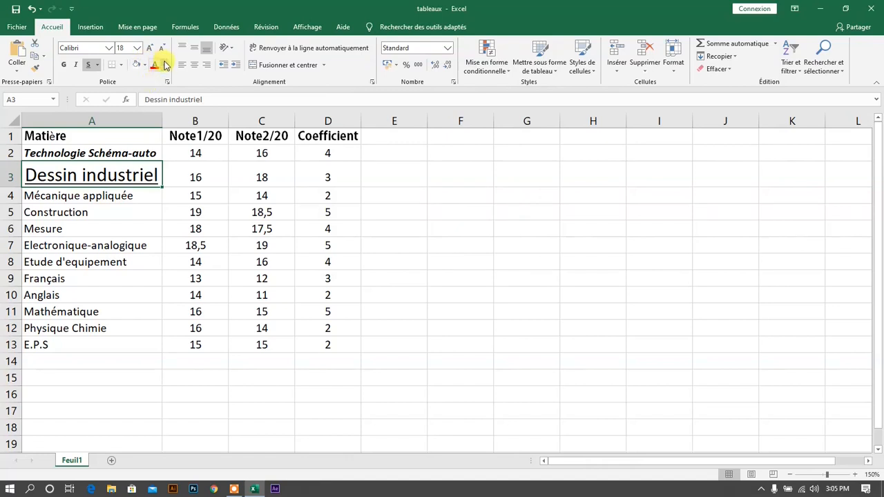
Change the font colour of the Dessin industriel text in cell A3 to a light green theme colour.
left_click(163, 65)
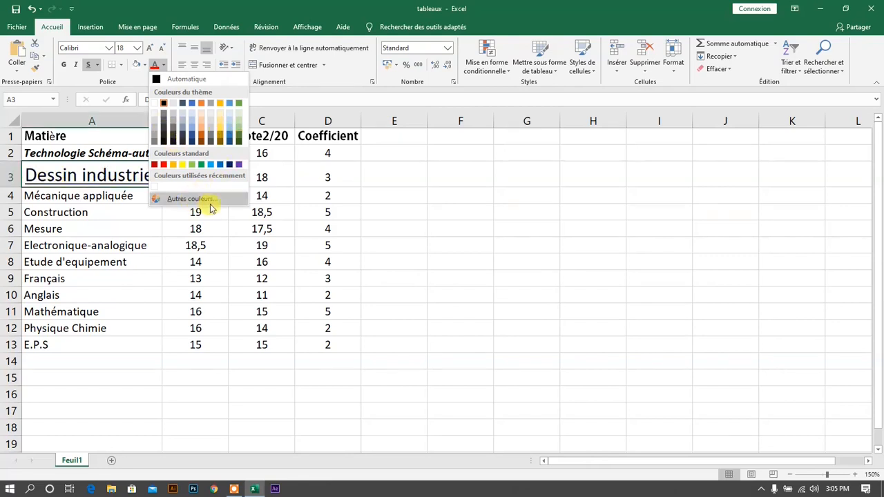
left_click(236, 130)
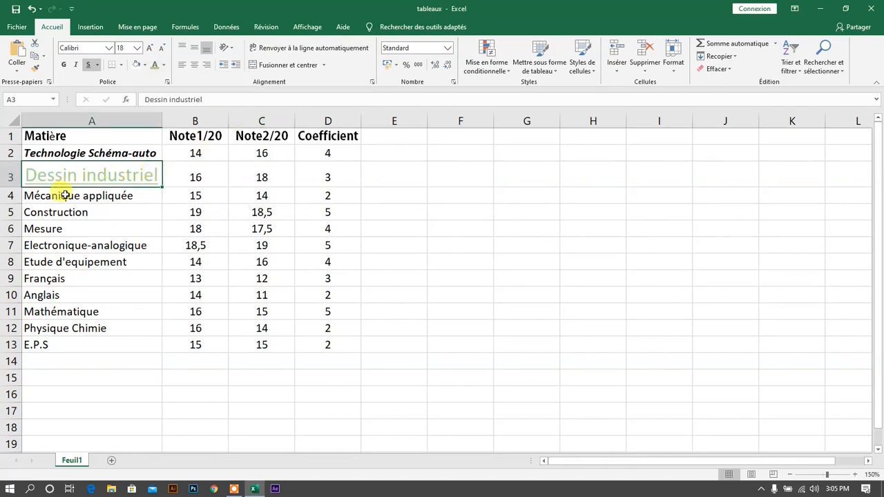
Centre the Matière header in cell A1 horizontally, try right alignment, and centre it again.
left_click(49, 138)
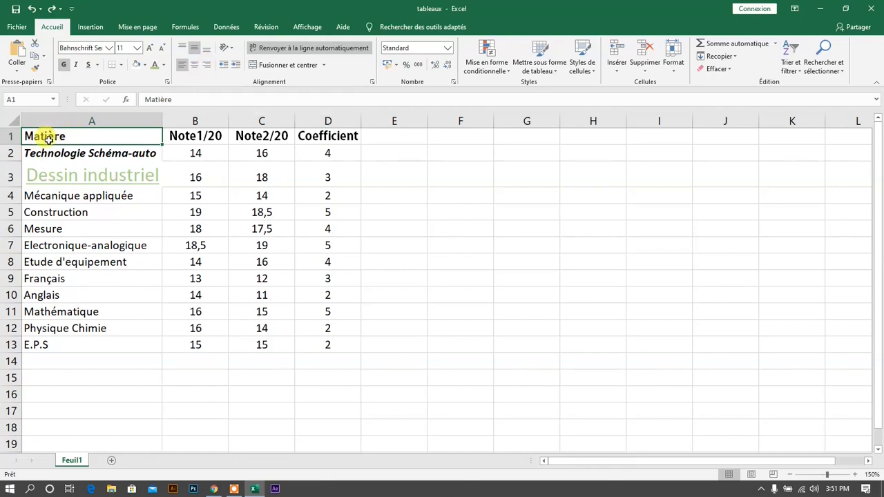
left_click(194, 65)
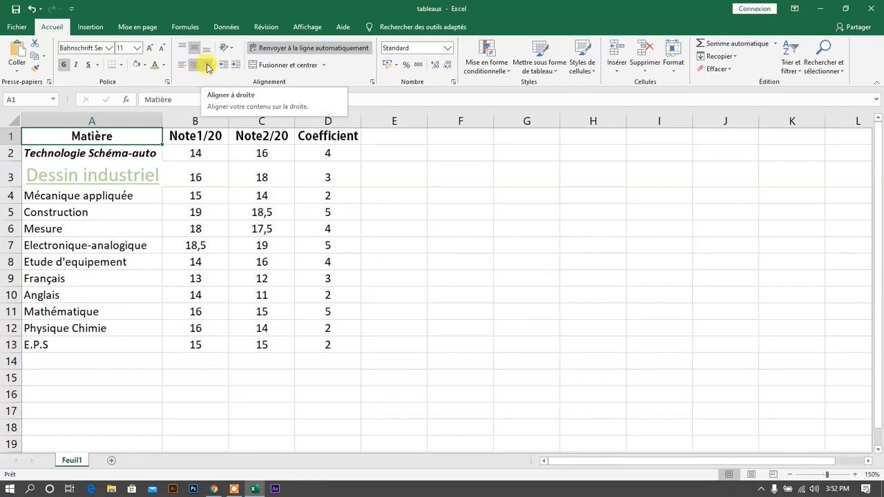
left_click(207, 65)
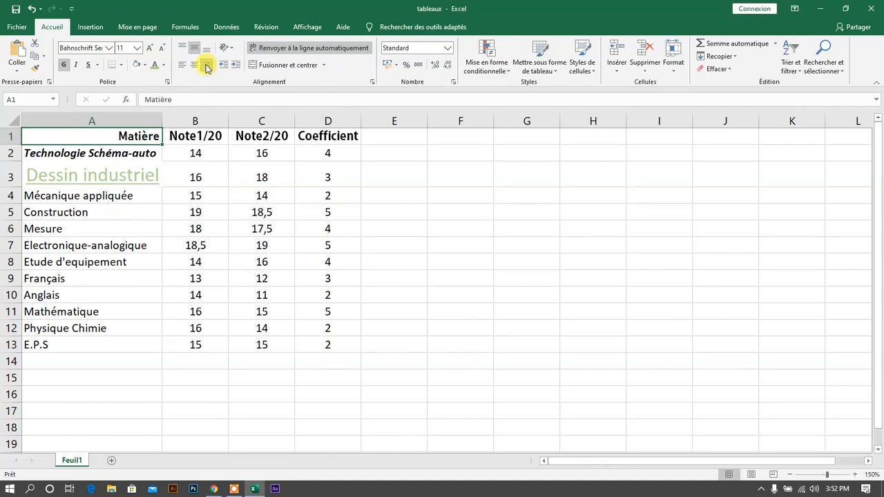
left_click(194, 65)
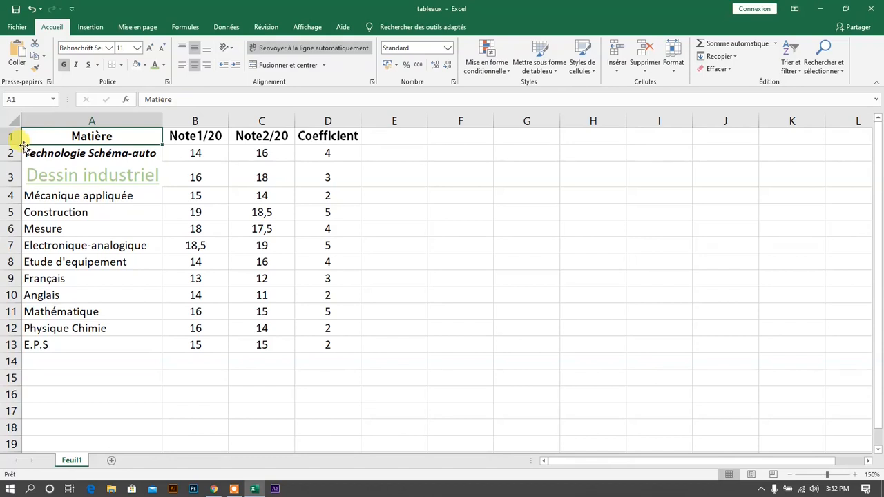
Make row 1 taller and align the Matière header to the top, then to the bottom of cell A1.
left_click_drag(23, 145, 15, 167)
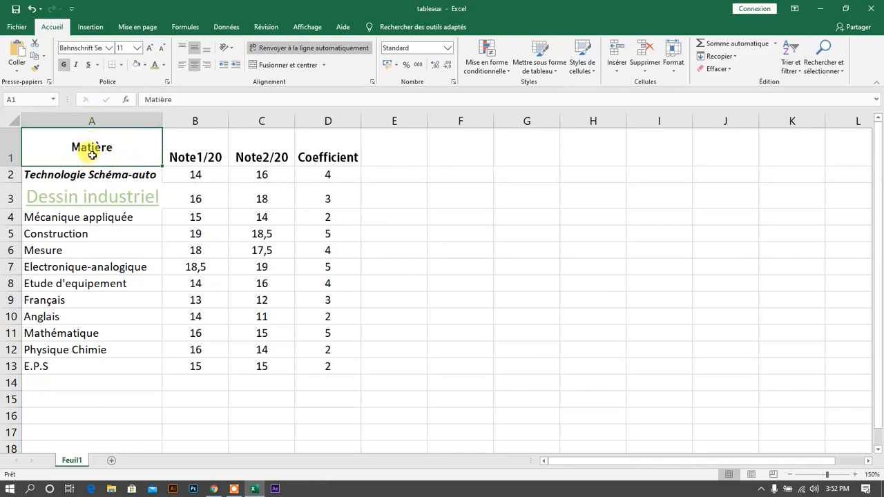
left_click(182, 49)
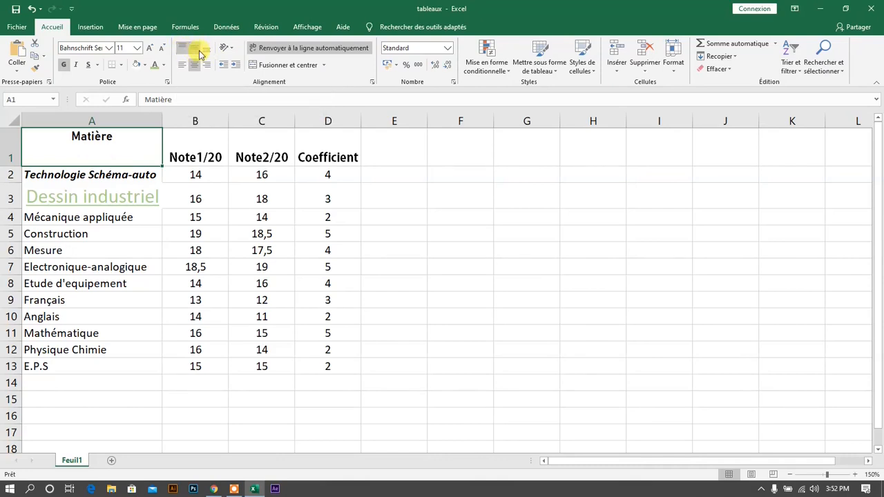
left_click(205, 49)
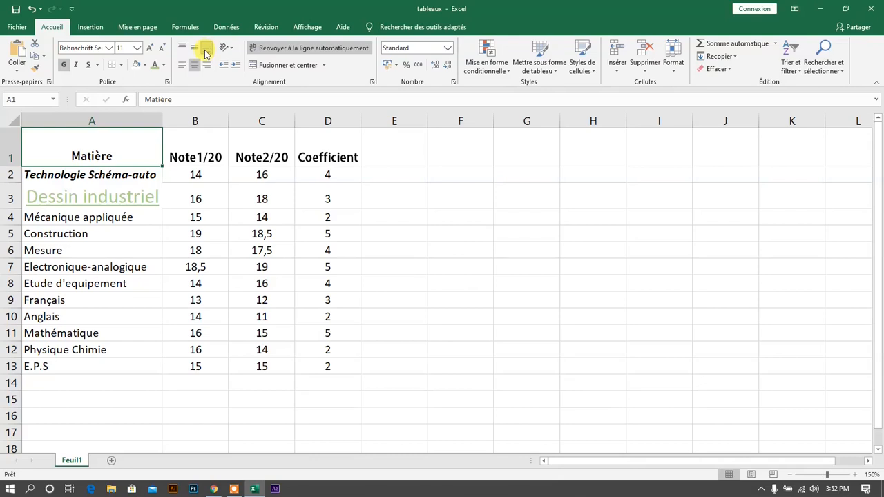
Increase the indent of the Matière header in cell A1 by six levels.
left_click(237, 69)
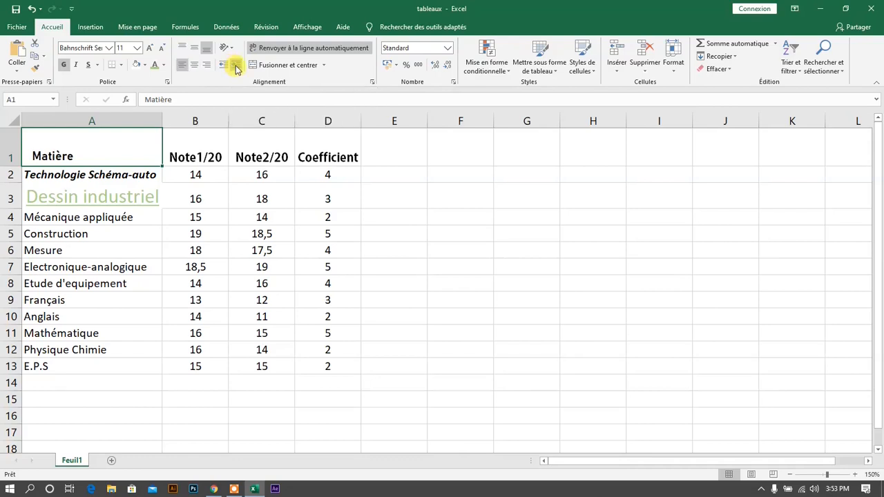
left_click(236, 69)
left_click(236, 69)
left_click(236, 69)
left_click(236, 69)
left_click(236, 69)
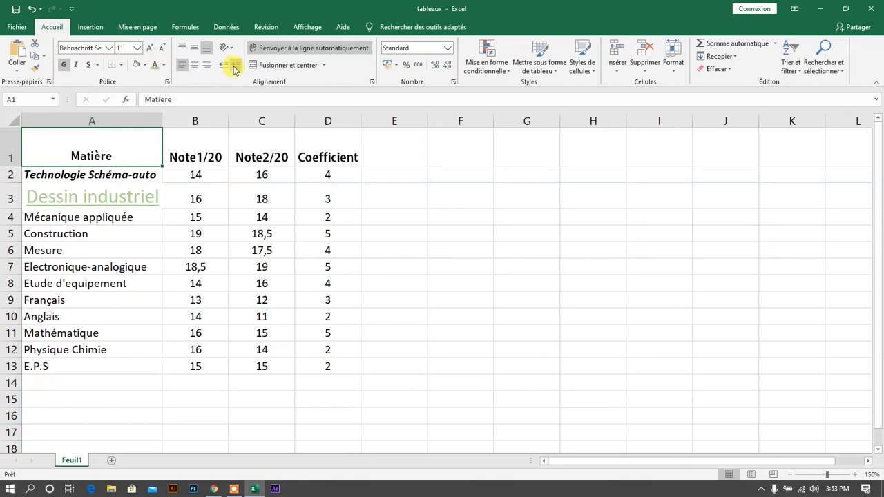
Decrease the indent of the Matière header in cell A1 to one level.
left_click(223, 67)
left_click(223, 67)
left_click(225, 68)
left_click(225, 68)
left_click(225, 68)
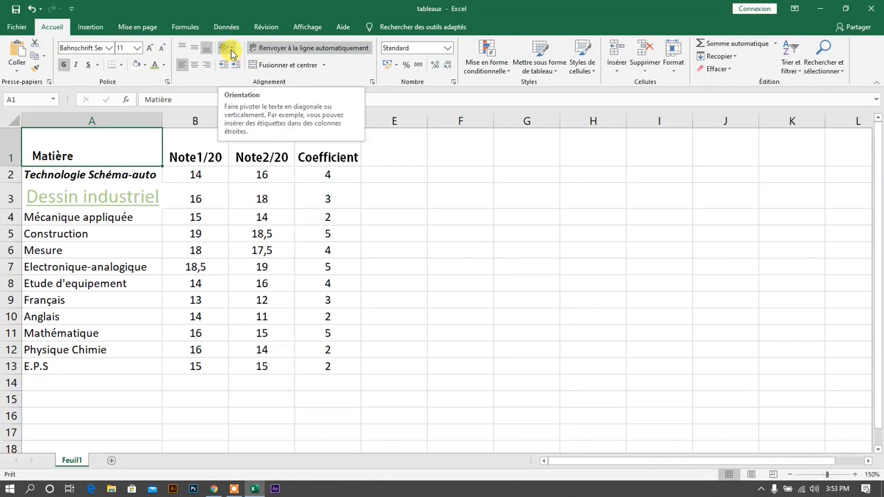
Try vertical text on the Matière header in A1, and set its text orientation to 44 degrees.
left_click(231, 54)
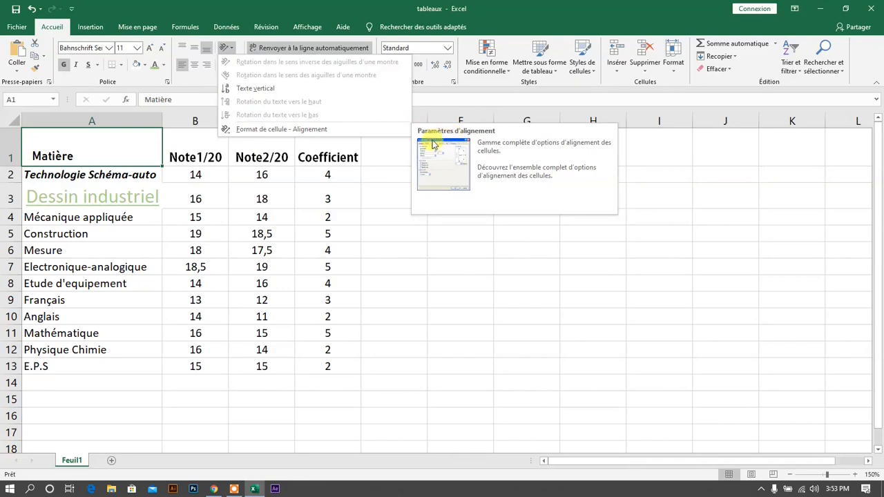
left_click(250, 95)
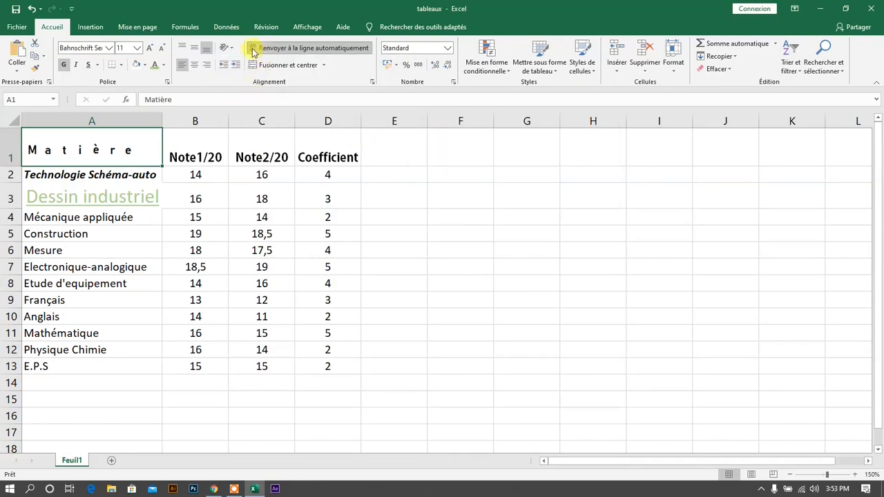
left_click(226, 49)
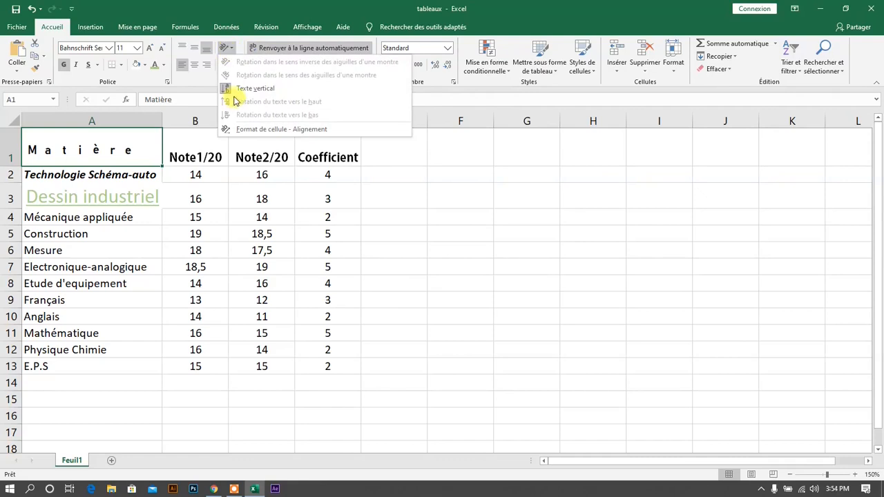
left_click(242, 133)
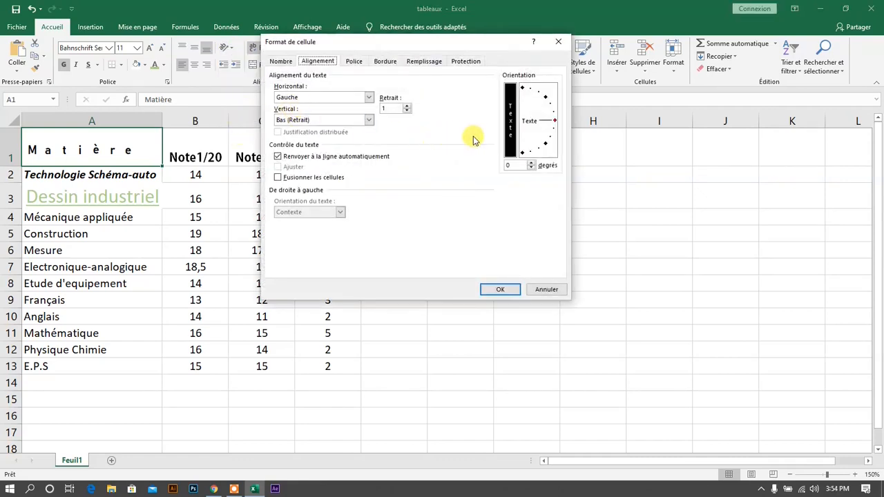
left_click(532, 163)
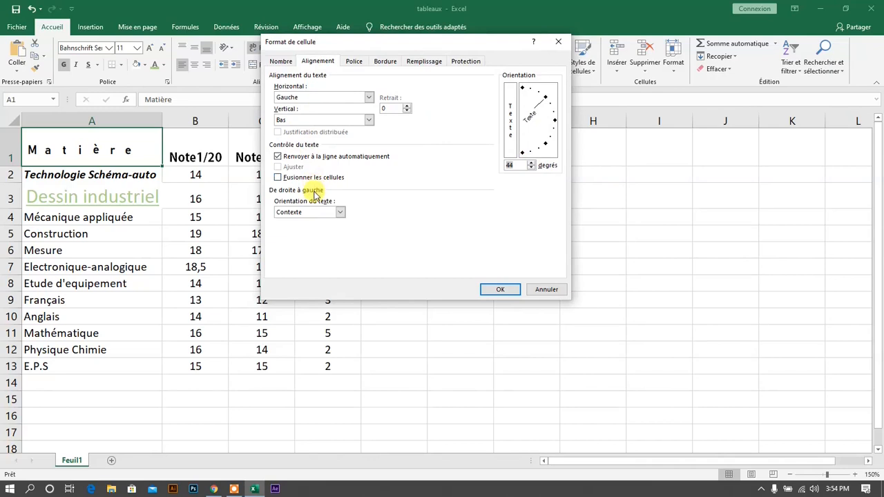
left_click(500, 289)
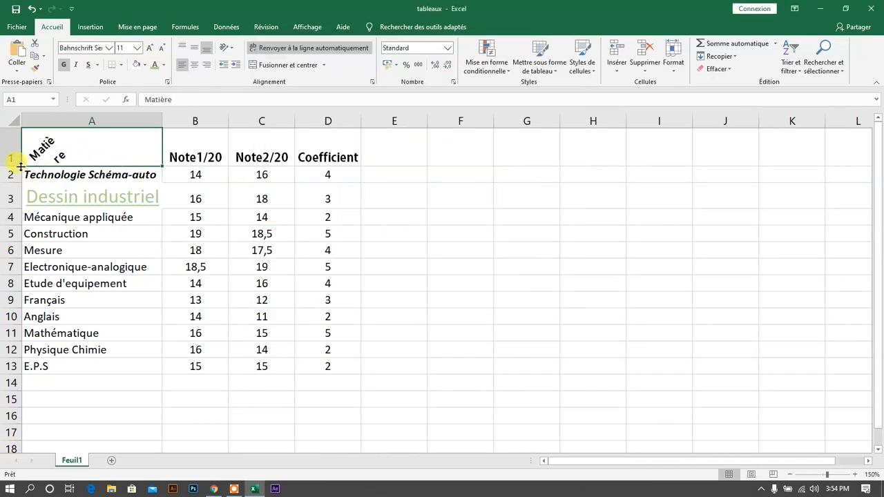
Increase the height of row 1 and centre the headers in A1:D1 vertically.
left_click_drag(20, 165, 18, 202)
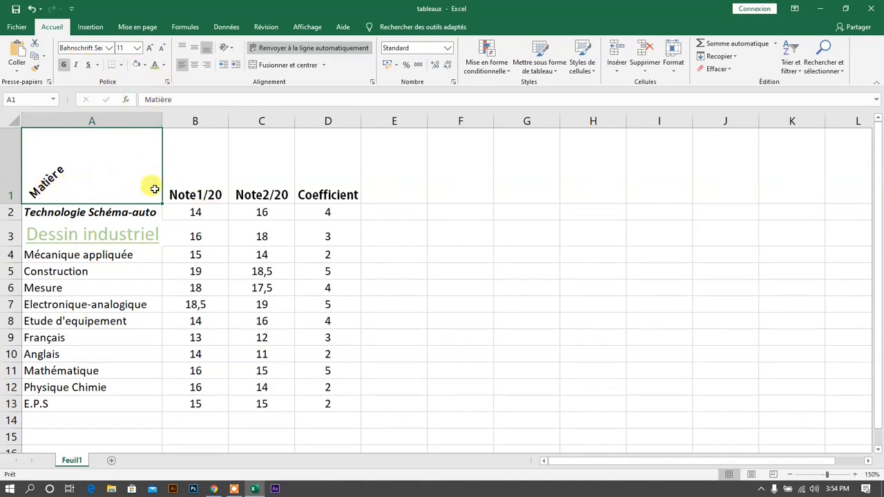
left_click(197, 191)
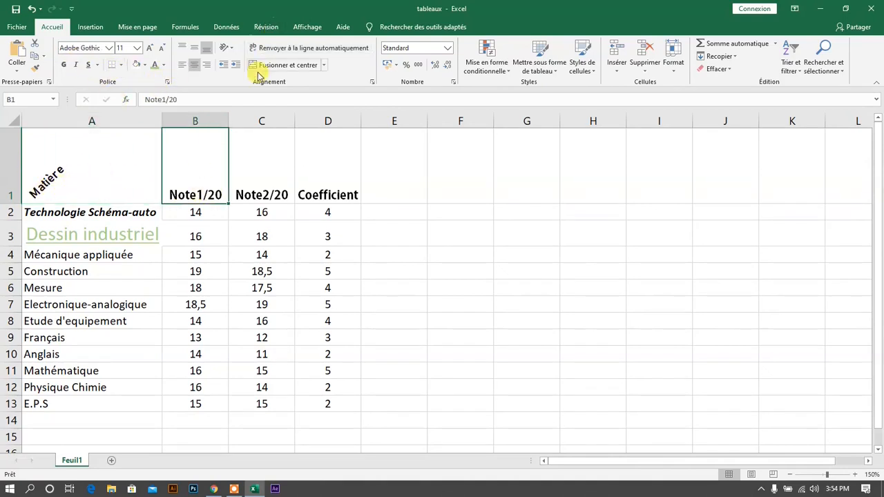
left_click(194, 48)
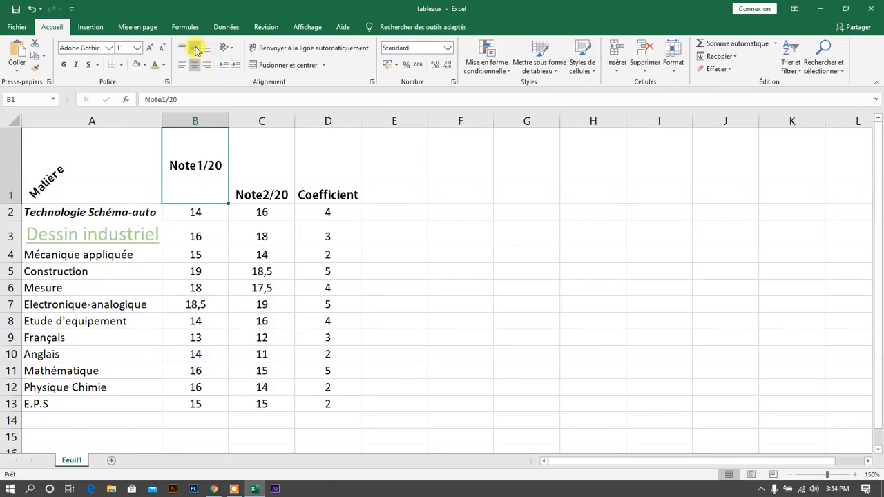
left_click(243, 157)
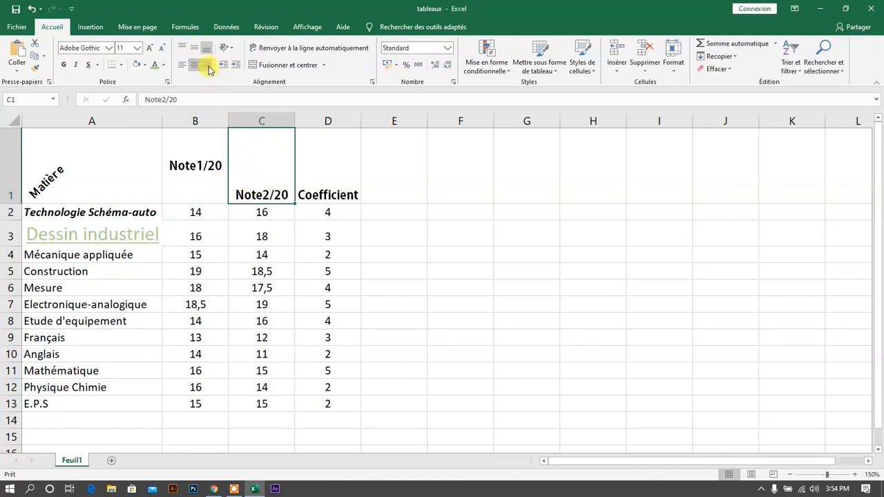
left_click(194, 48)
left_click(310, 181)
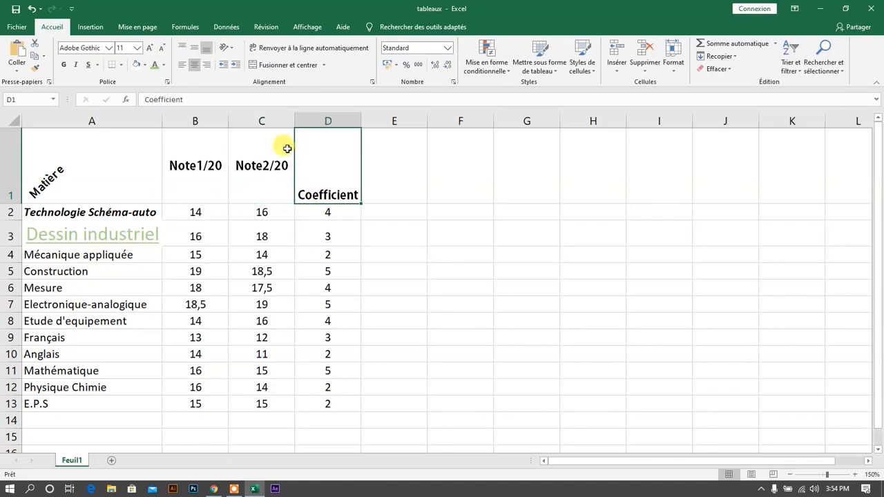
left_click(194, 47)
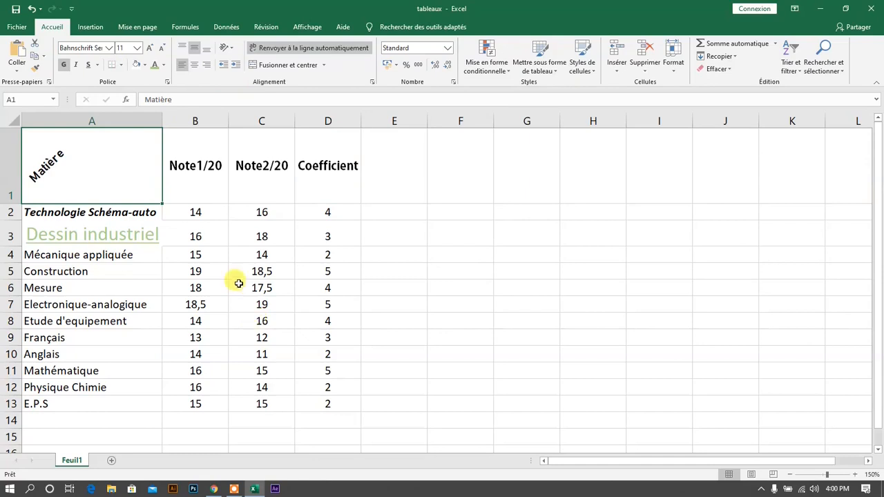
Review the typeface and size lists for the Matière header, raise its font size to 12 and reduce it back to 11.
left_click(112, 47)
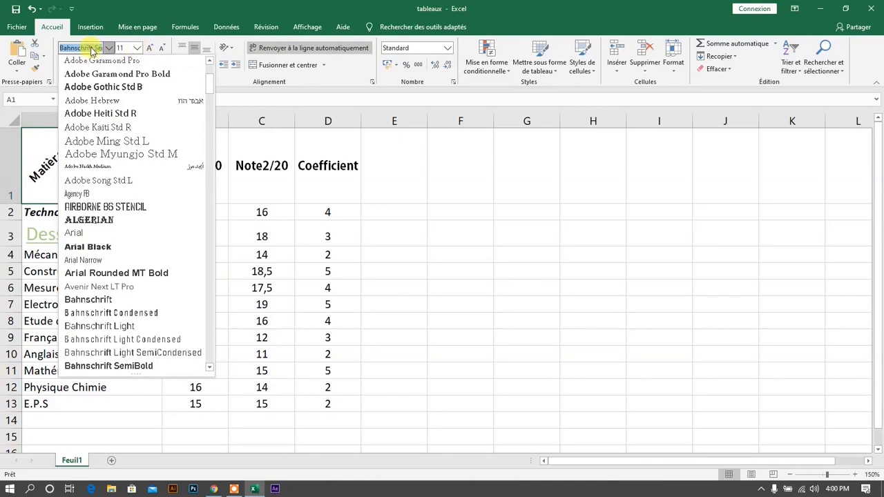
left_click(139, 50)
left_click(139, 50)
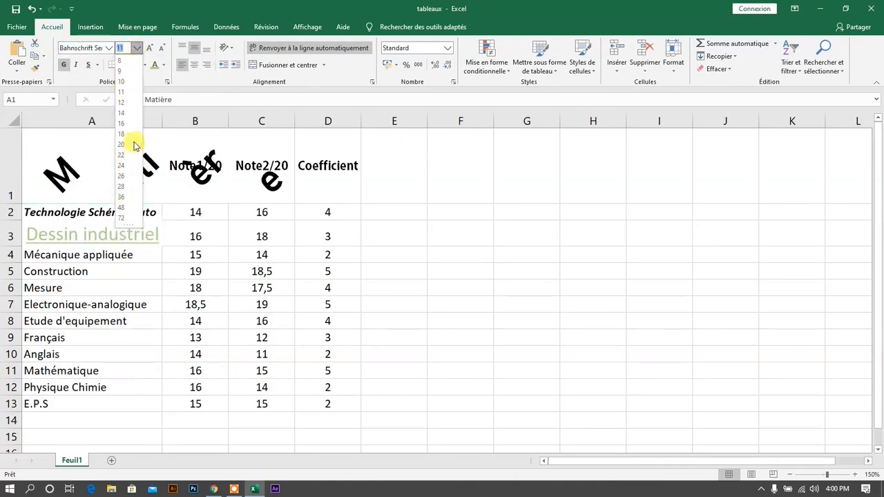
left_click(153, 48)
left_click(153, 48)
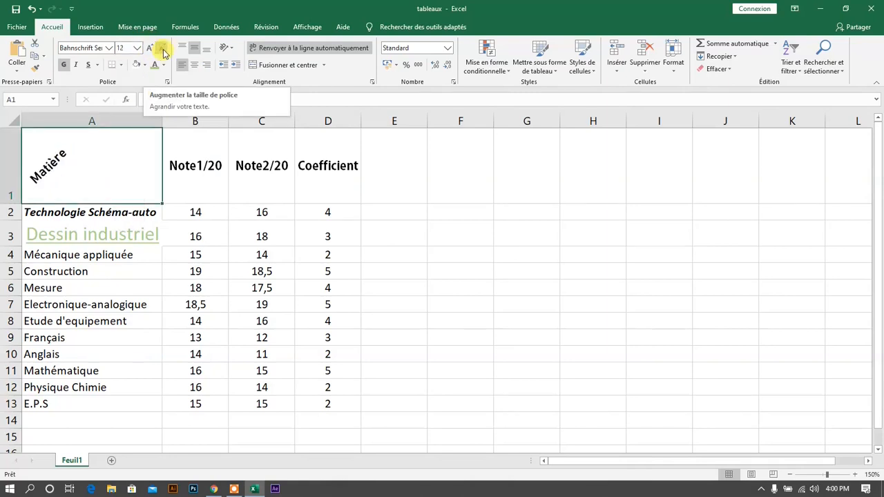
left_click(163, 50)
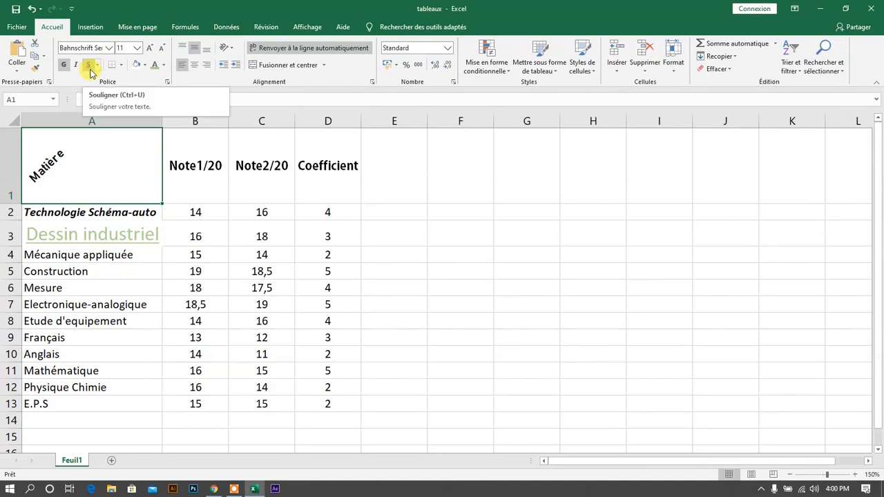
Examine the fill colour, font colour and border options available for the Matière header cell.
left_click(145, 67)
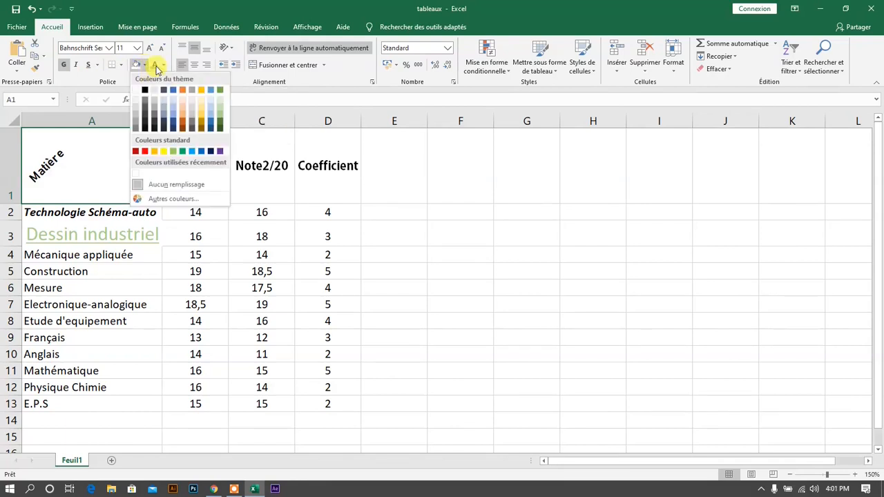
left_click(164, 67)
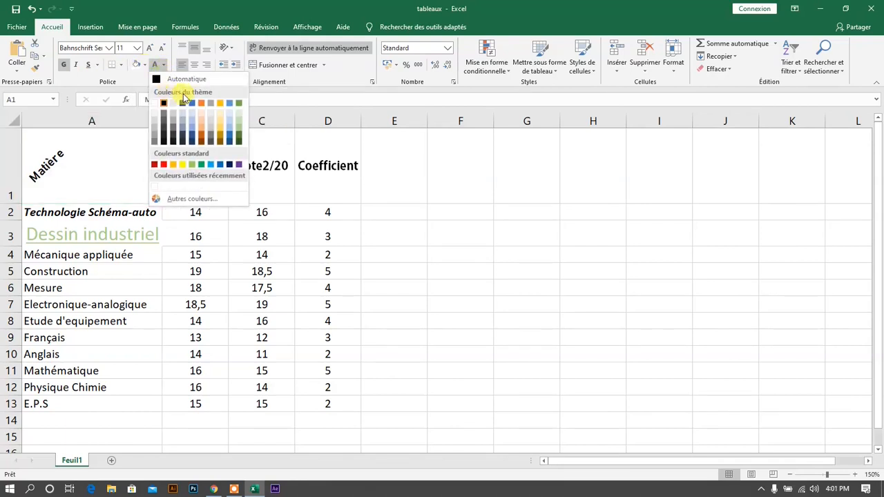
left_click(121, 66)
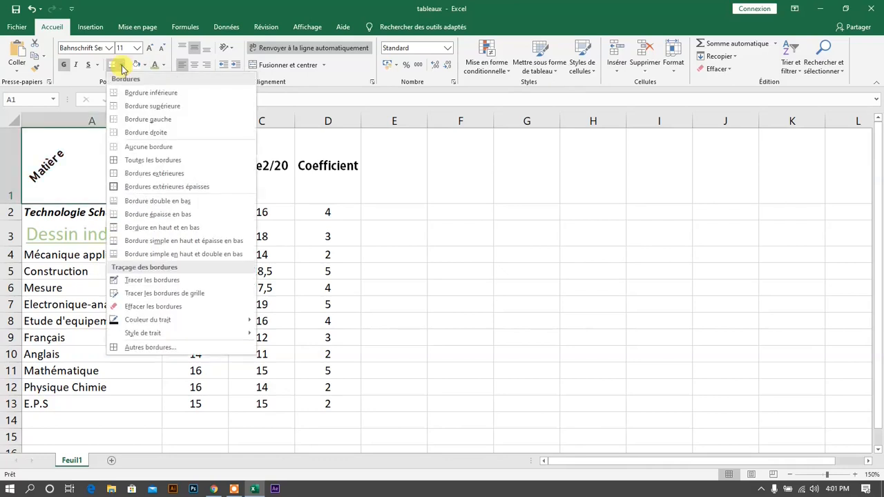
left_click(122, 66)
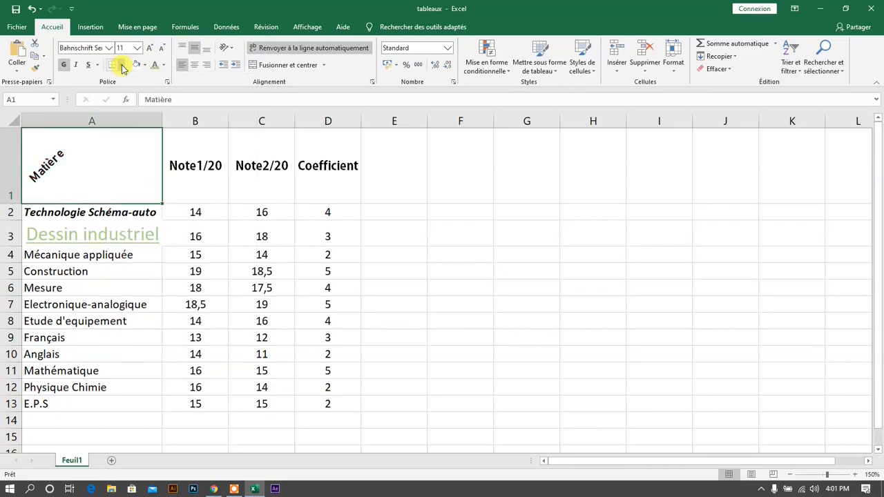